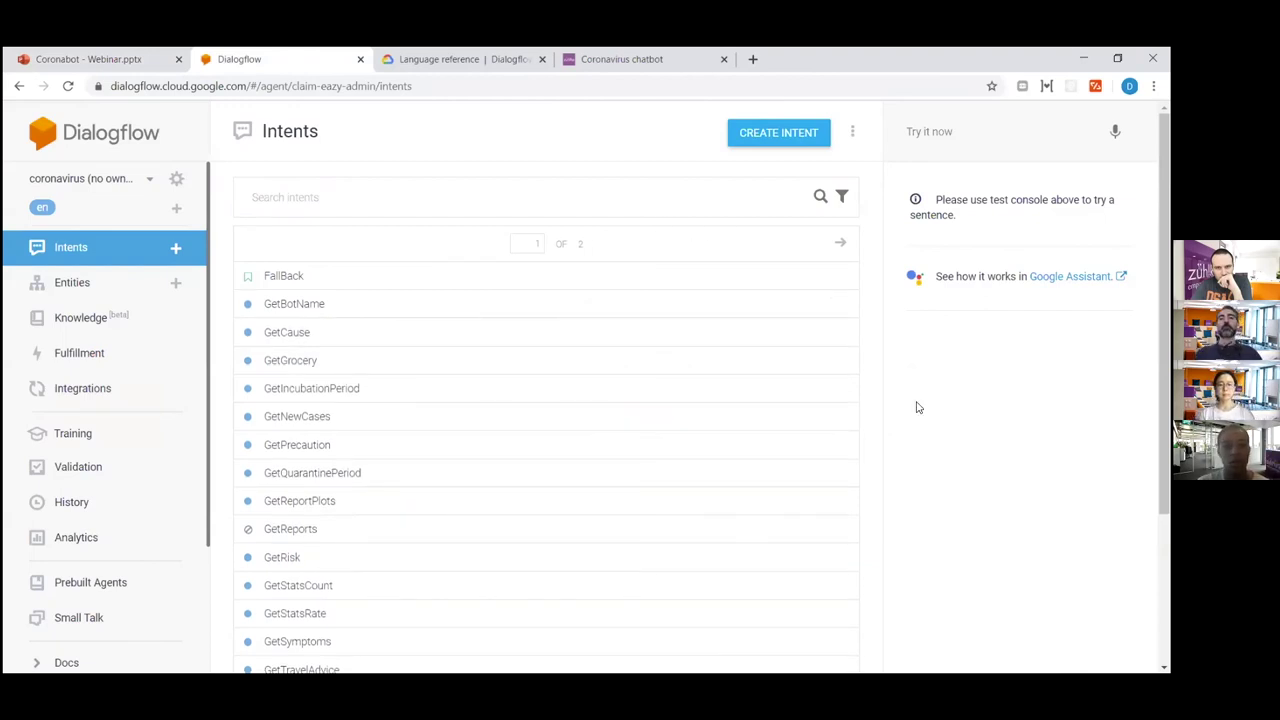
Show the browser in full screen and open the GetBotName intent
key("F11")
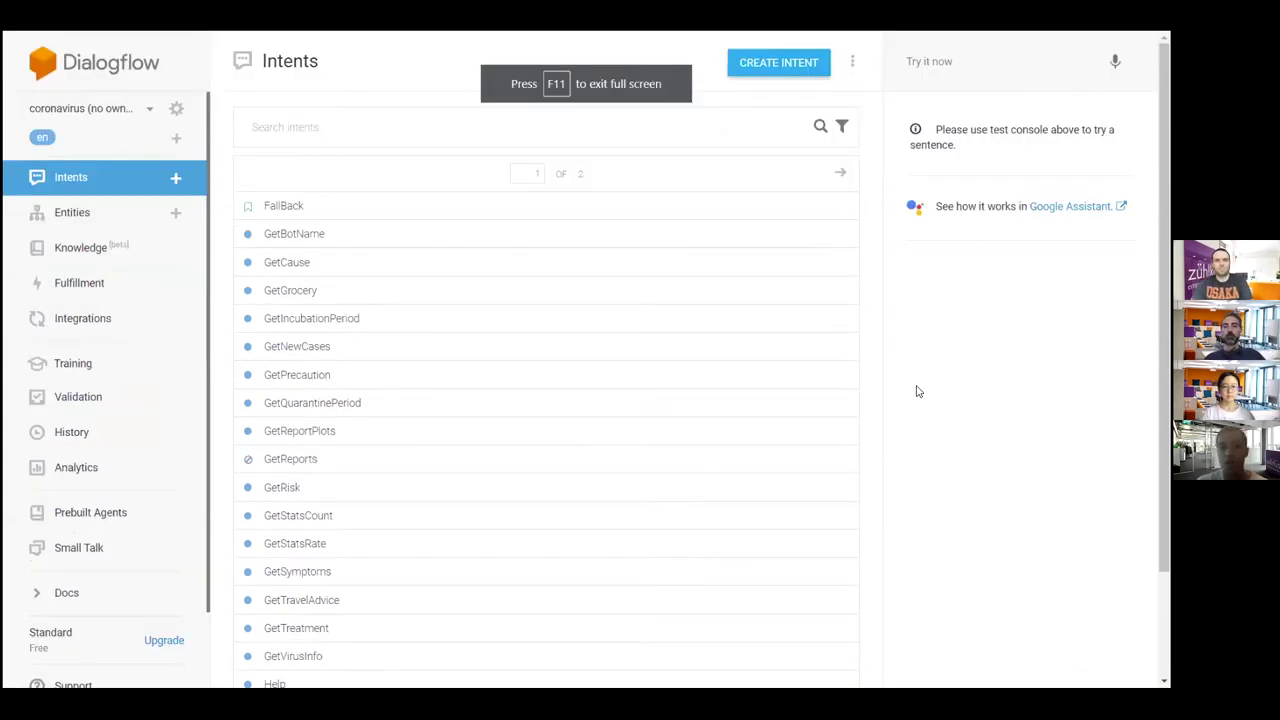
mouse_move(605, 37)
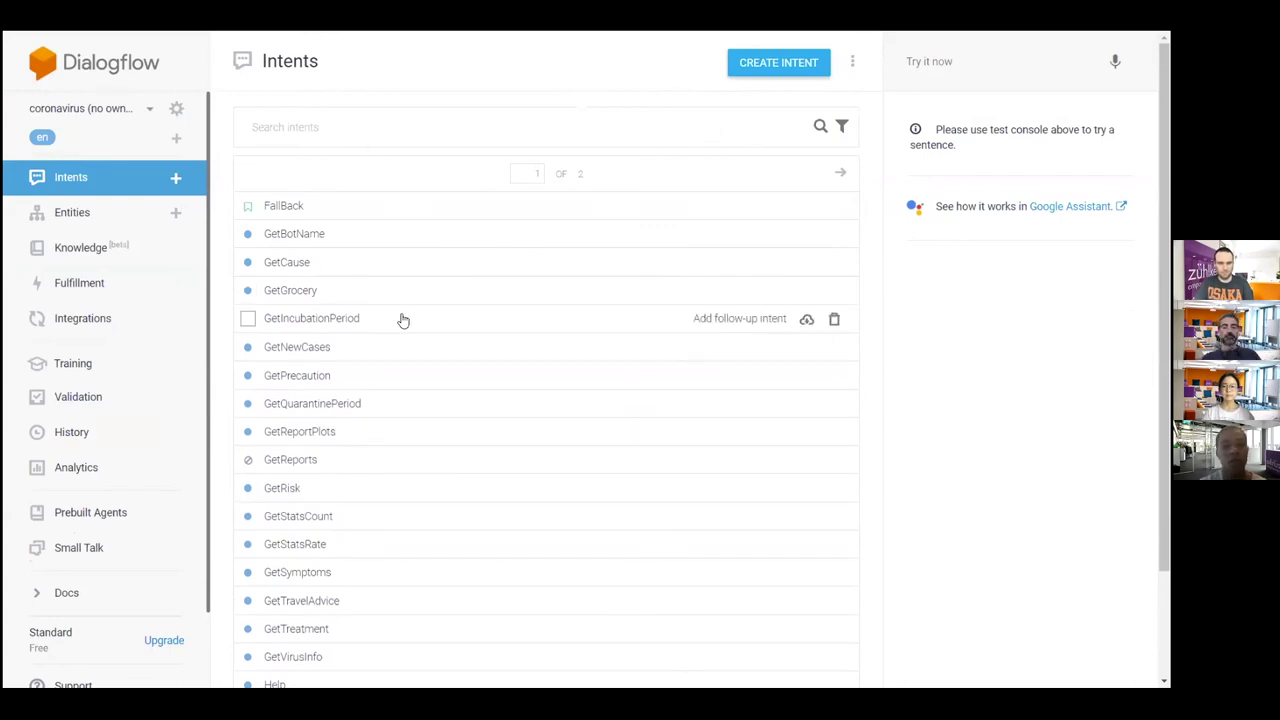
left_click(309, 235)
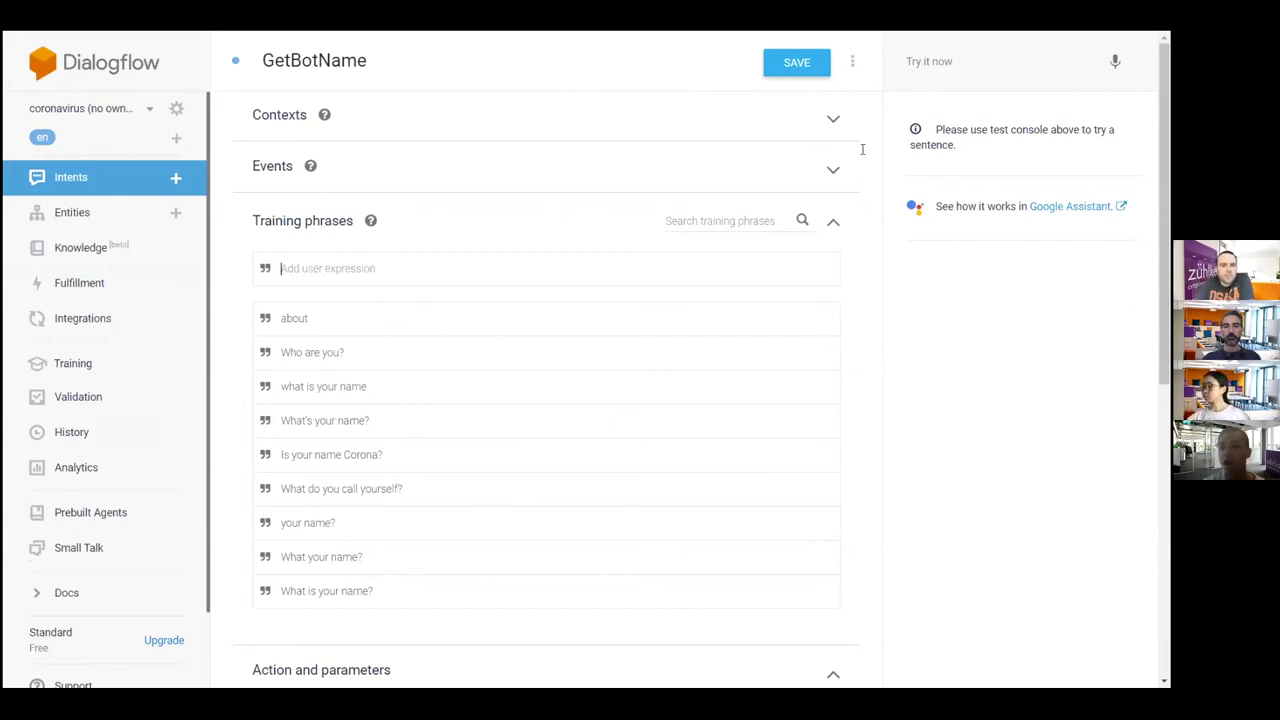
Test the agent in the test console with the question "What is your name?"
left_click(997, 62)
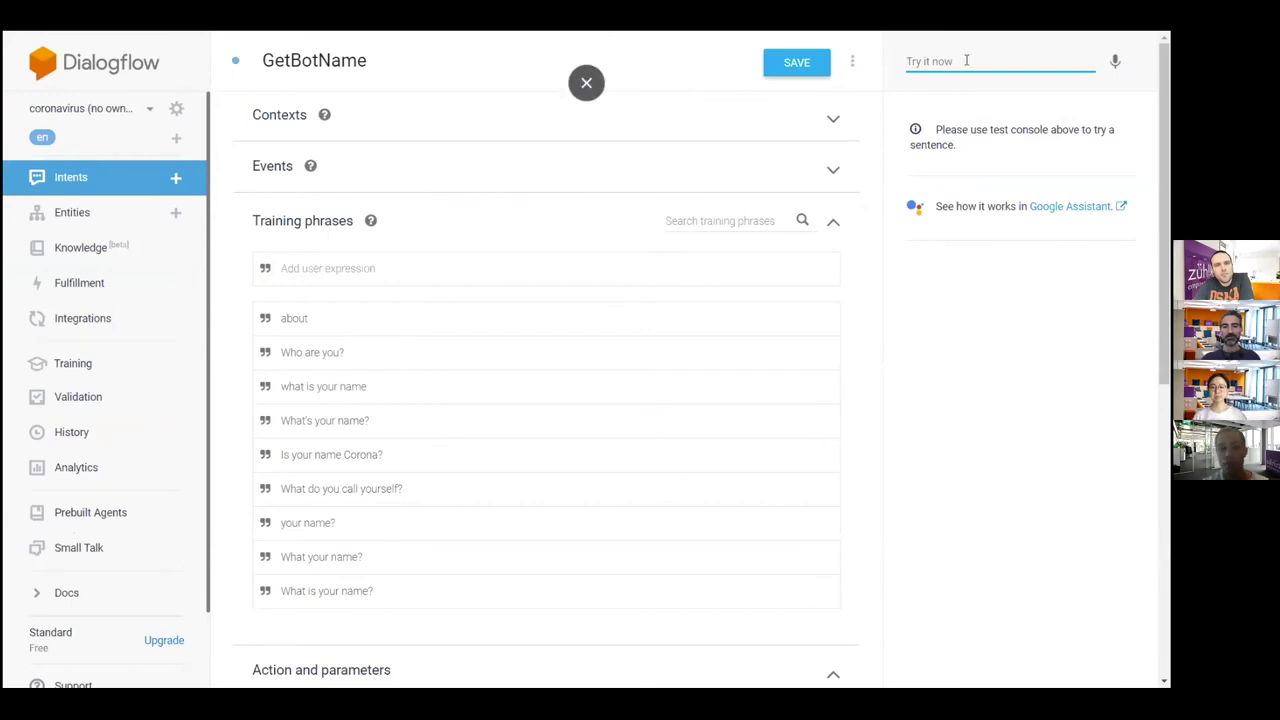
type("What is ")
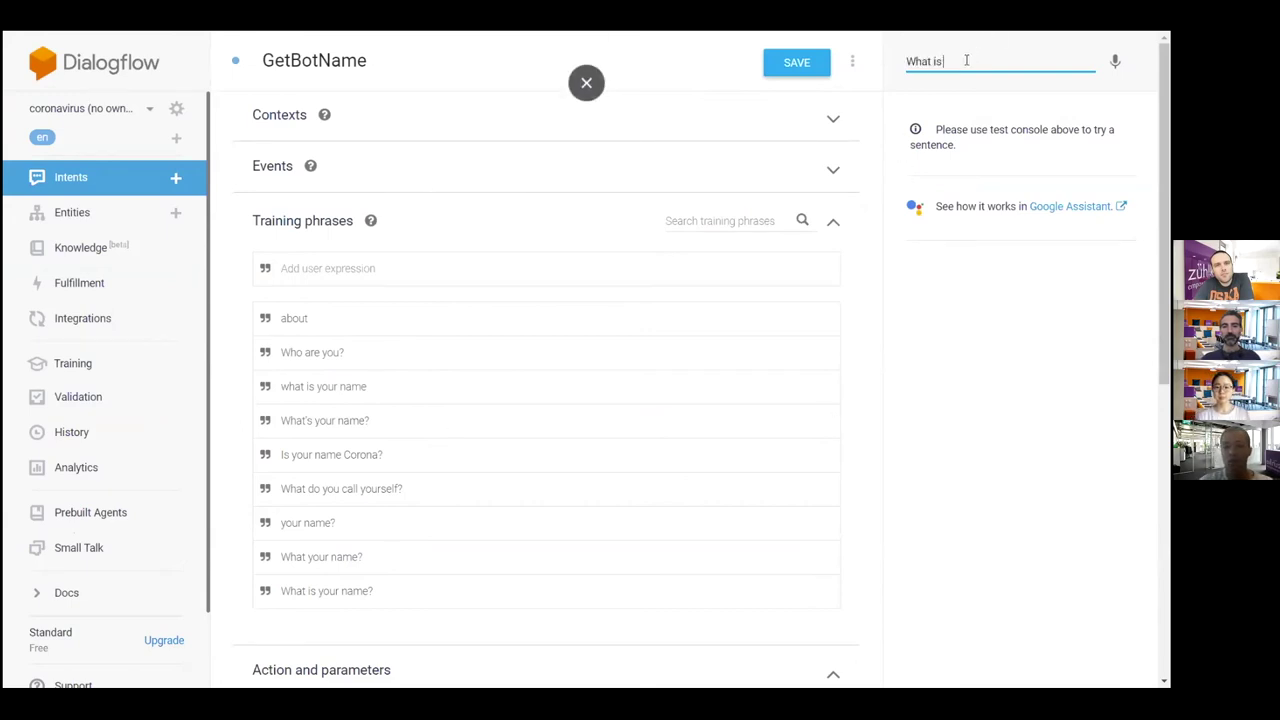
type("your name")
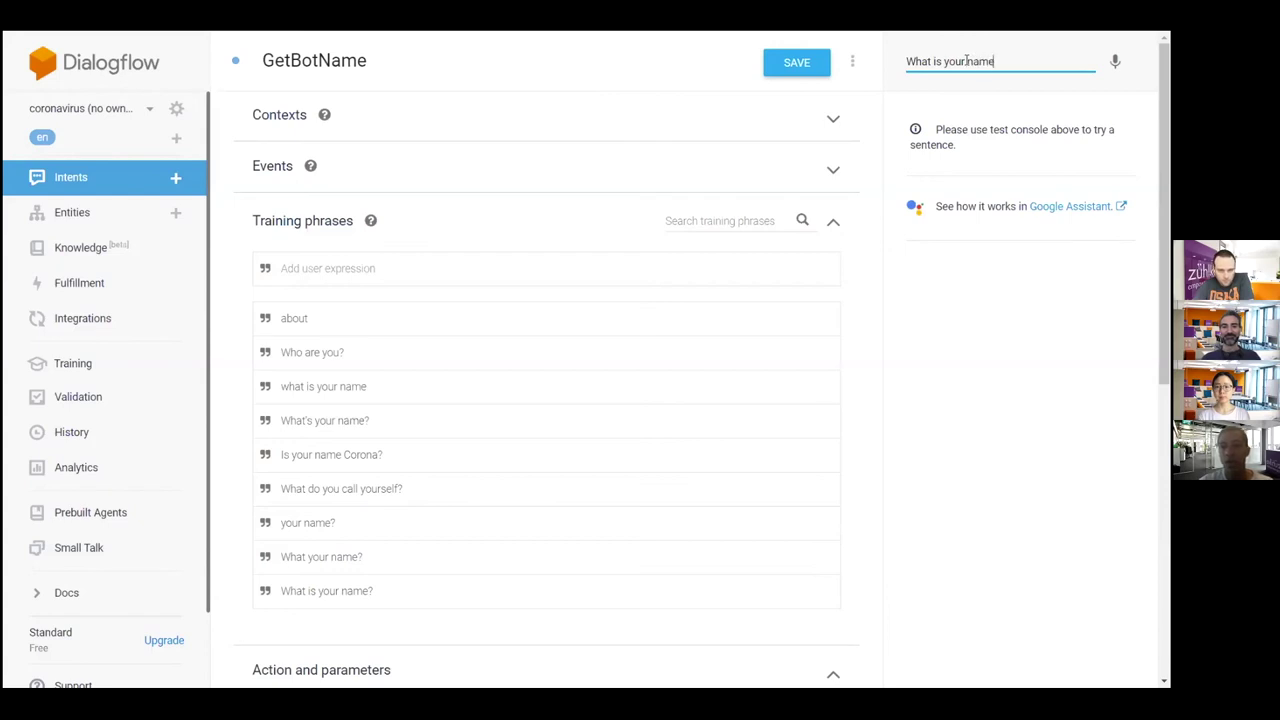
key("Return")
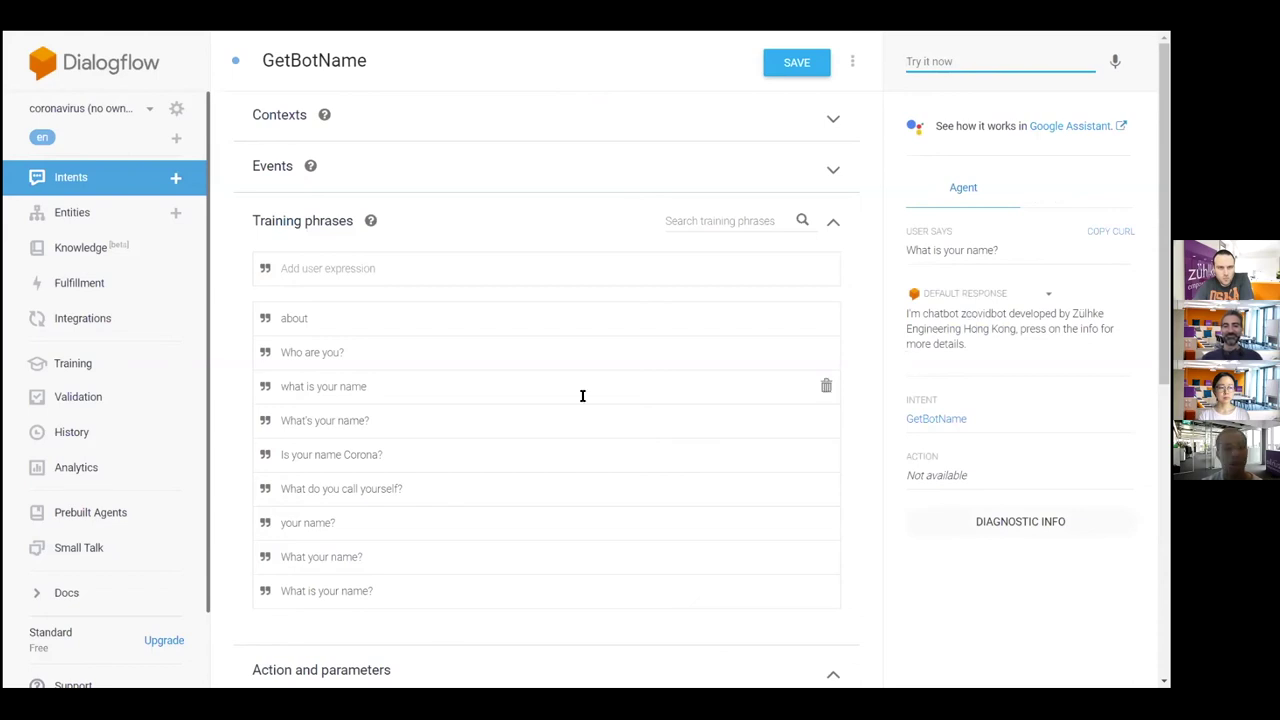
Review the GetBotName intent's parameters and default text response, and return to the intents list without saving
scroll(366, 463, "down", 1)
scroll(366, 463, "down", 5)
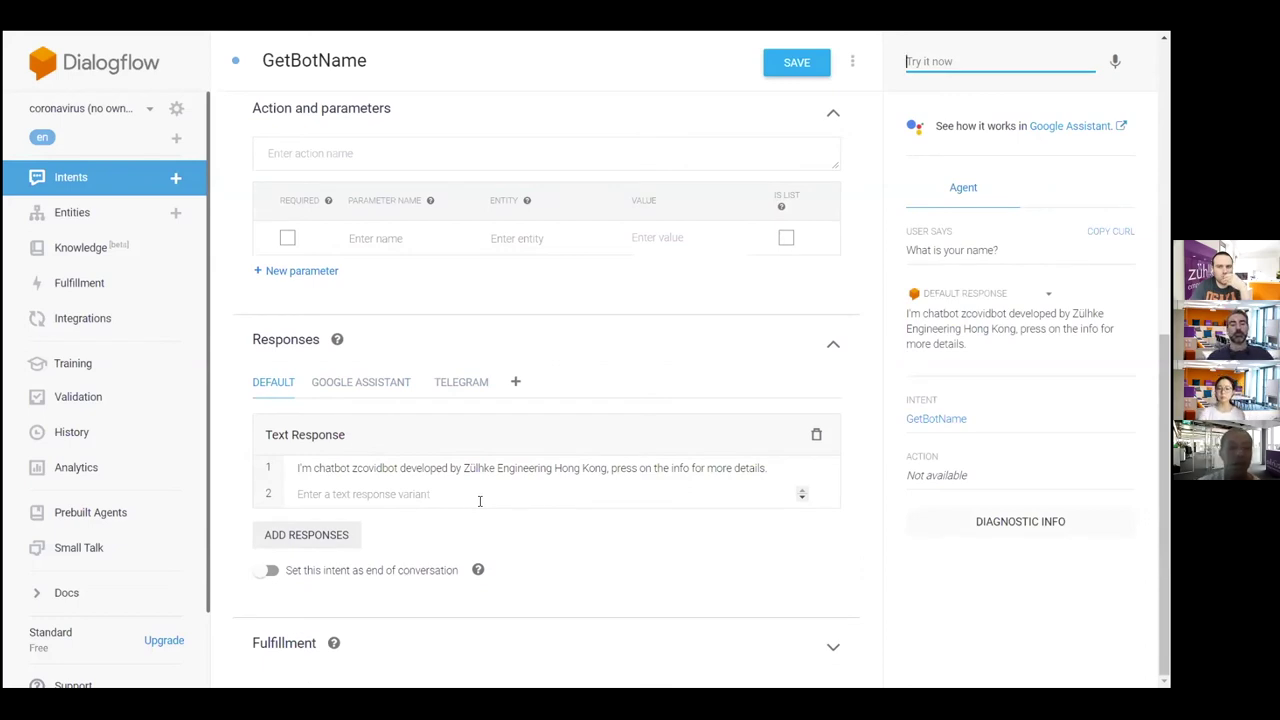
scroll(421, 402, "up", 5)
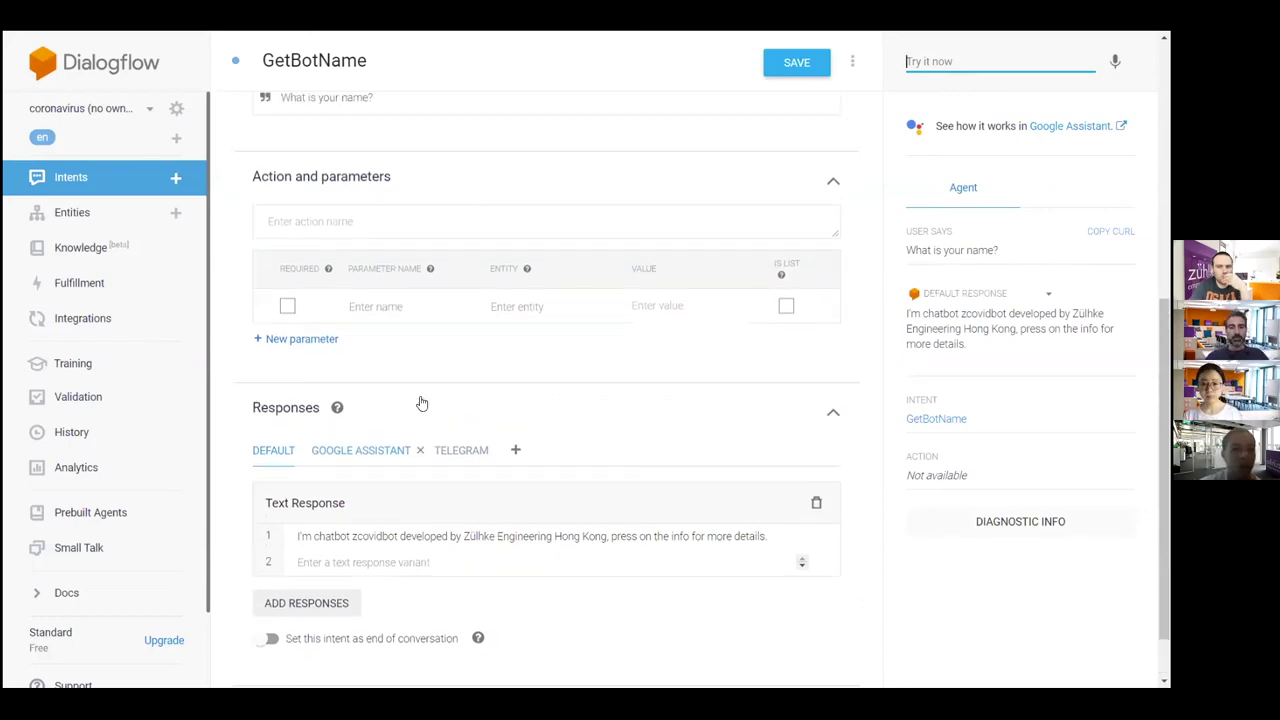
left_click(132, 175)
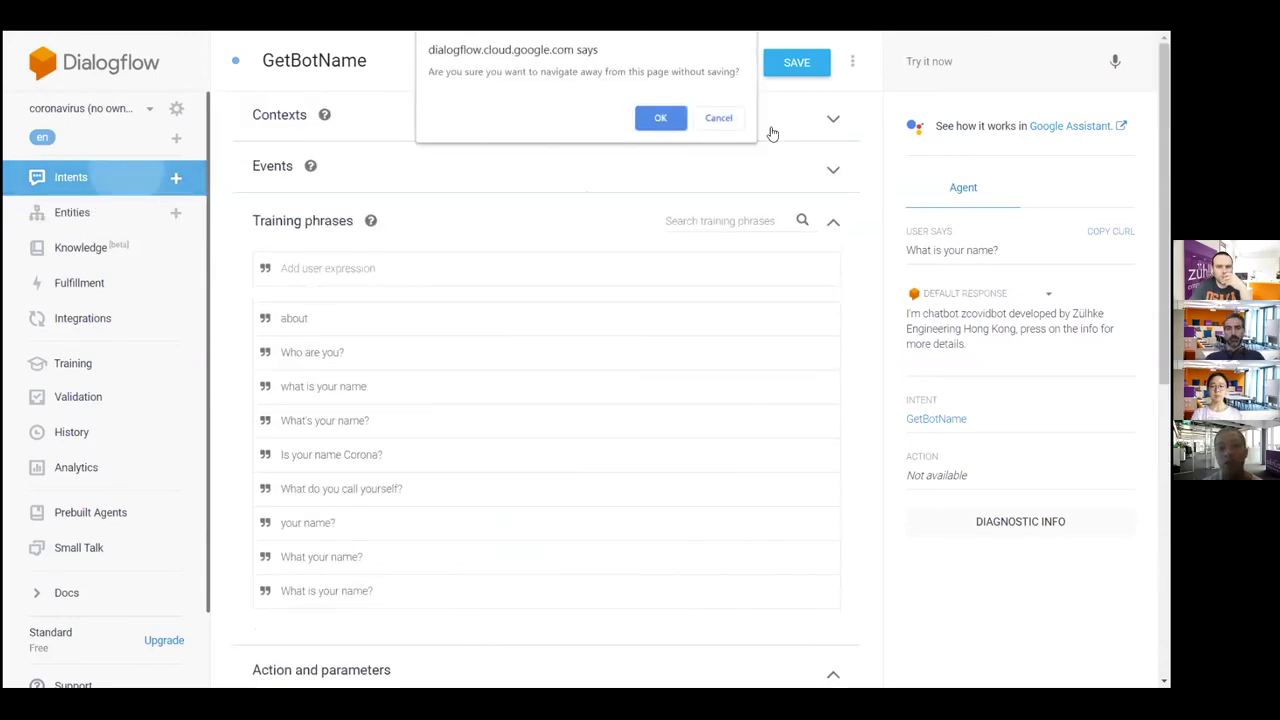
key("Return")
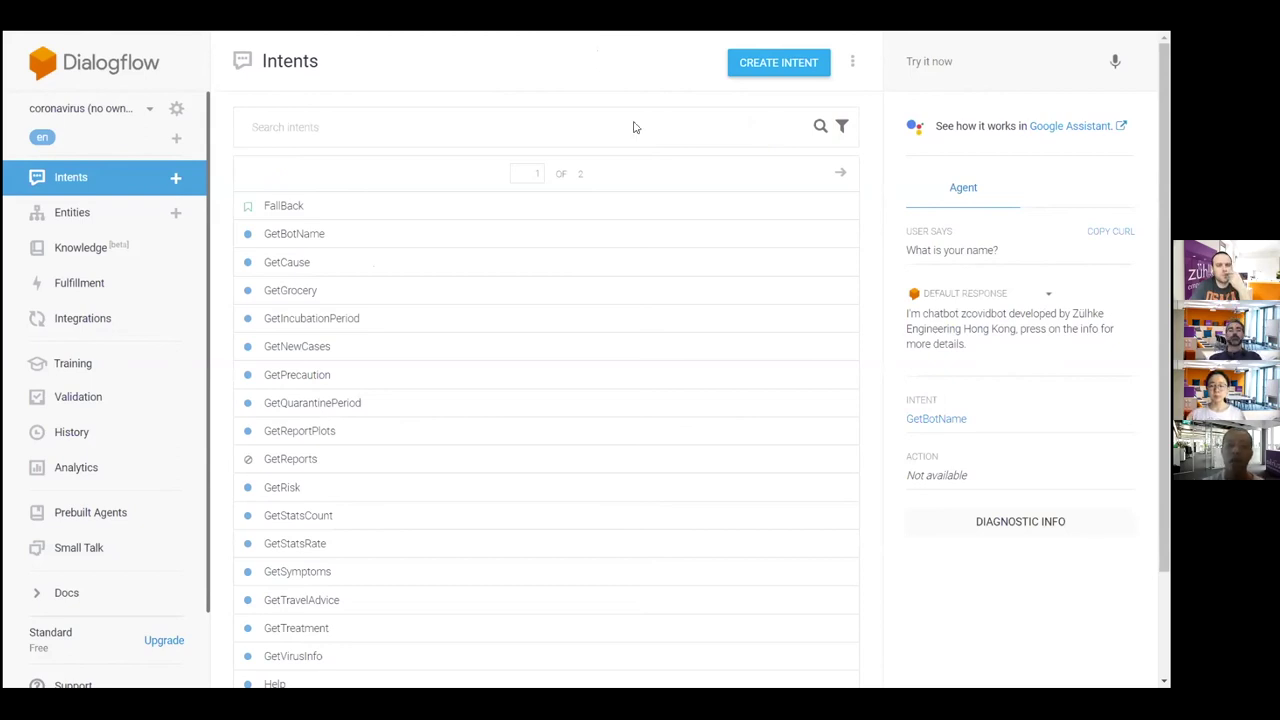
Open the GetStatsCount intent and examine the highlighted statistic and country words in its training phrases
left_click(308, 522)
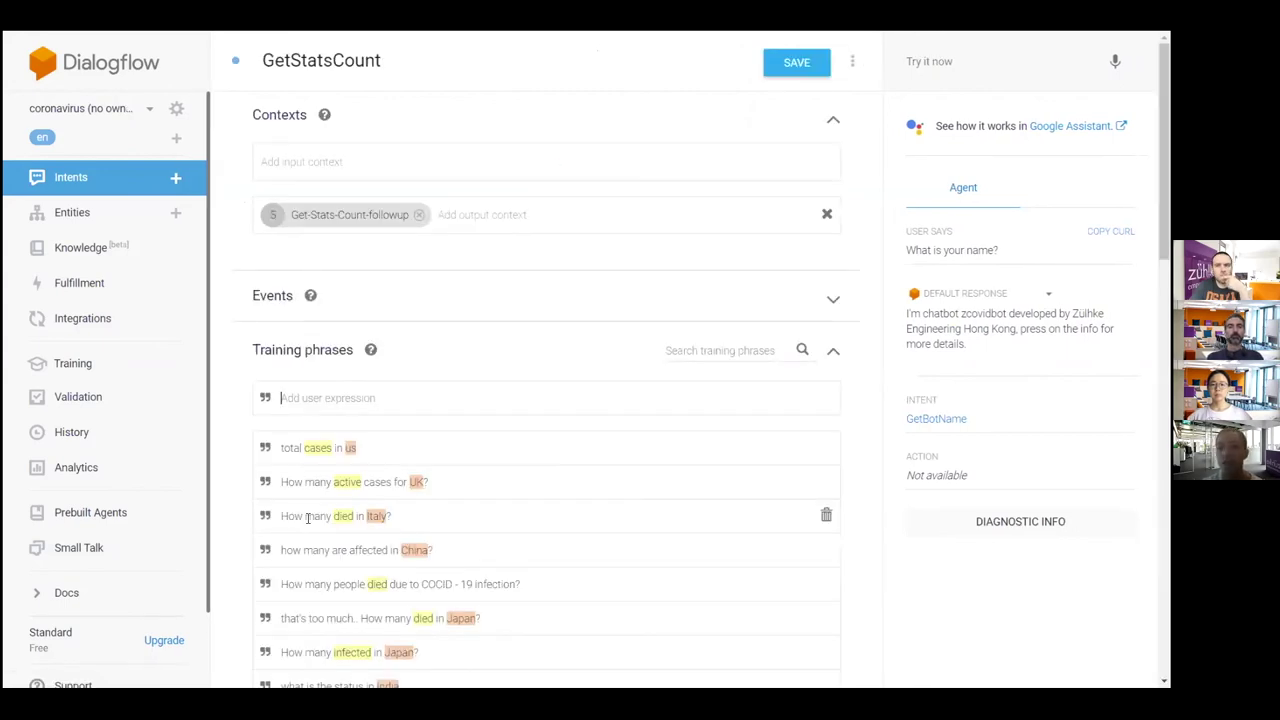
left_click(426, 384)
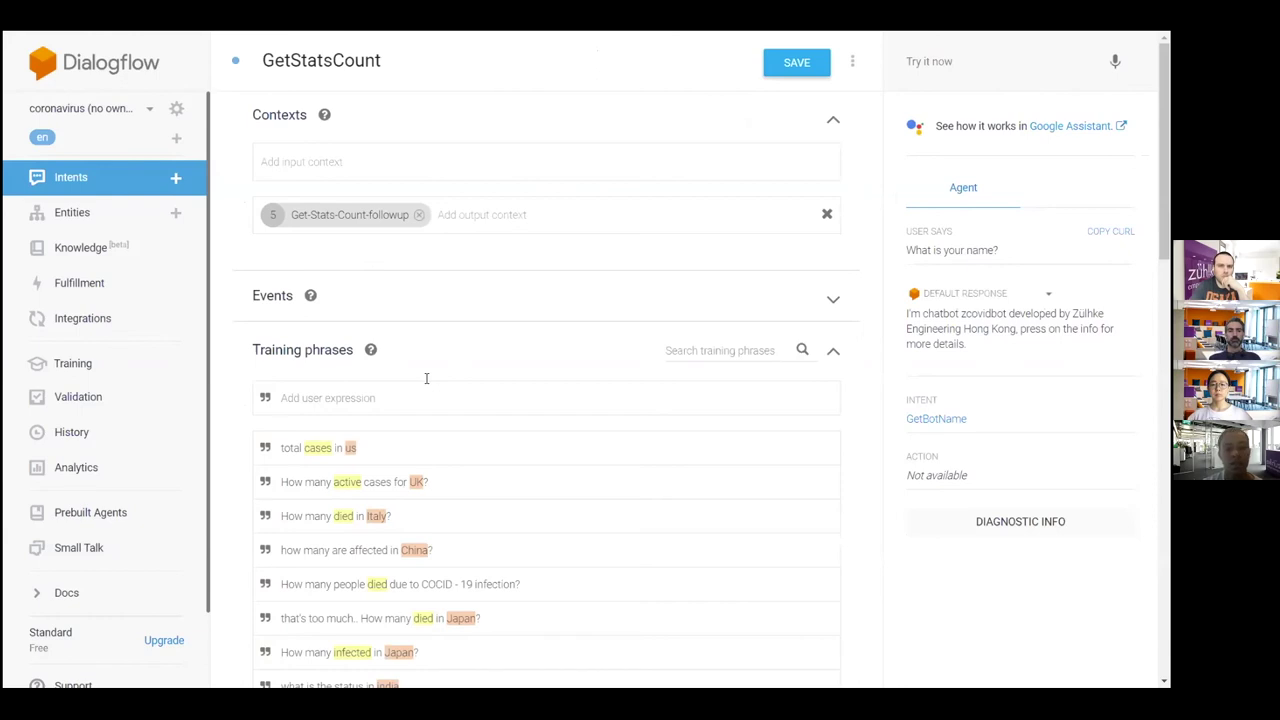
scroll(430, 380, "down", 3)
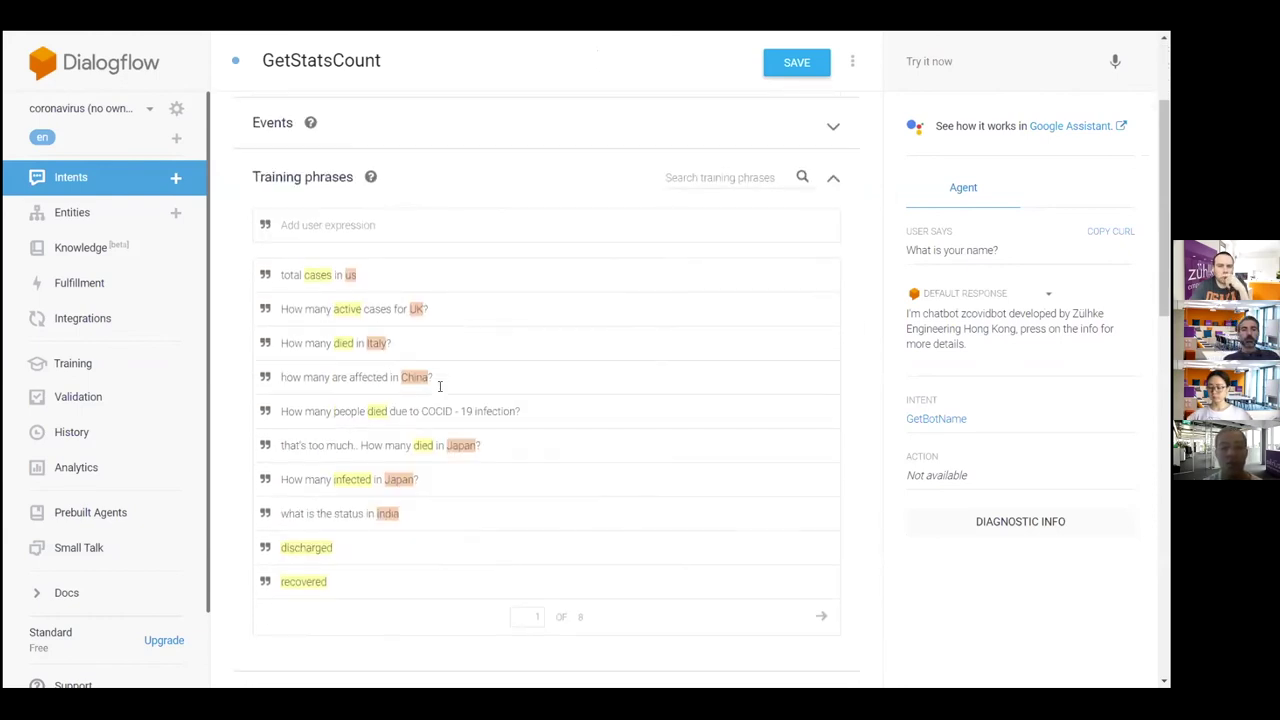
left_click_drag(334, 309, 355, 313)
left_click(340, 309)
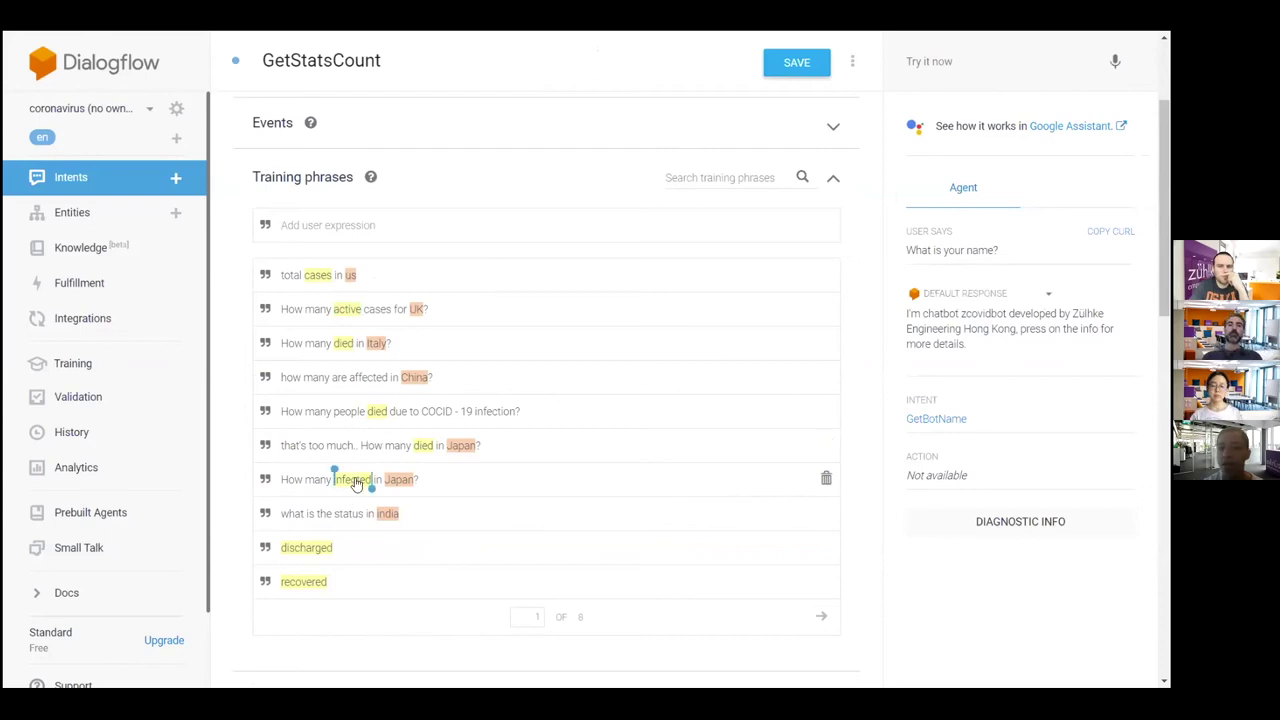
double_click(347, 309)
double_click(318, 276)
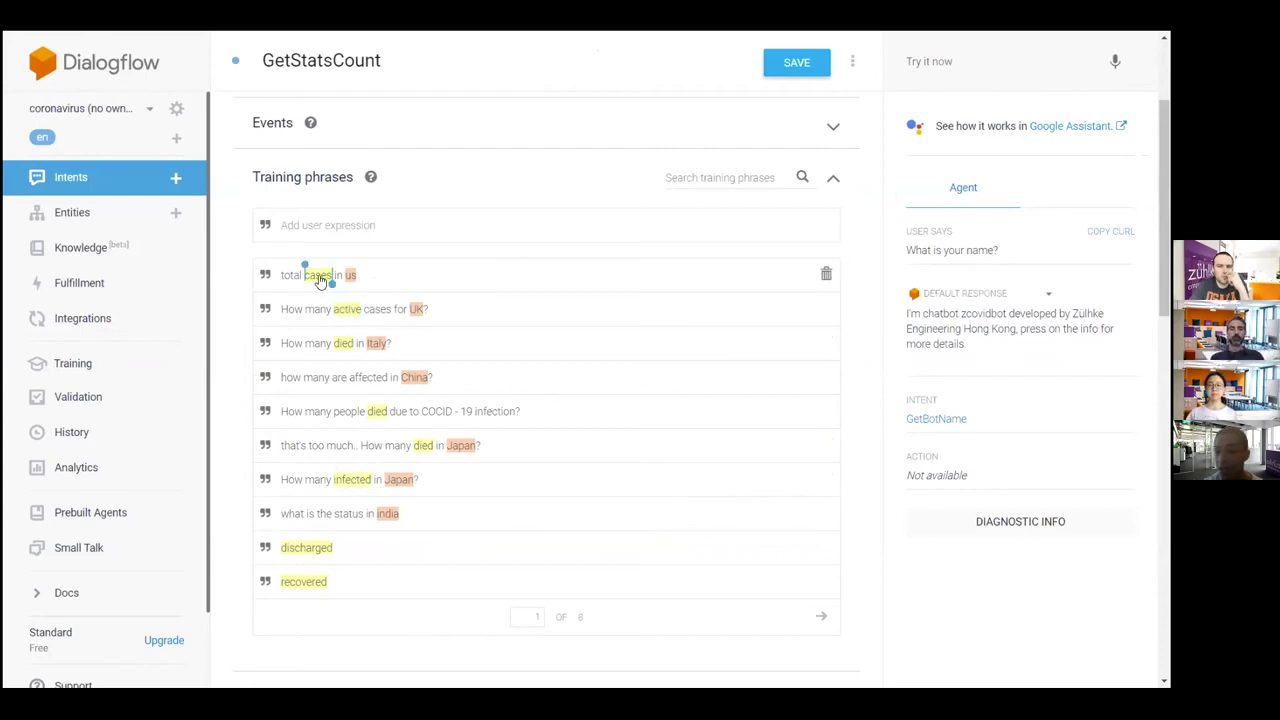
double_click(418, 310)
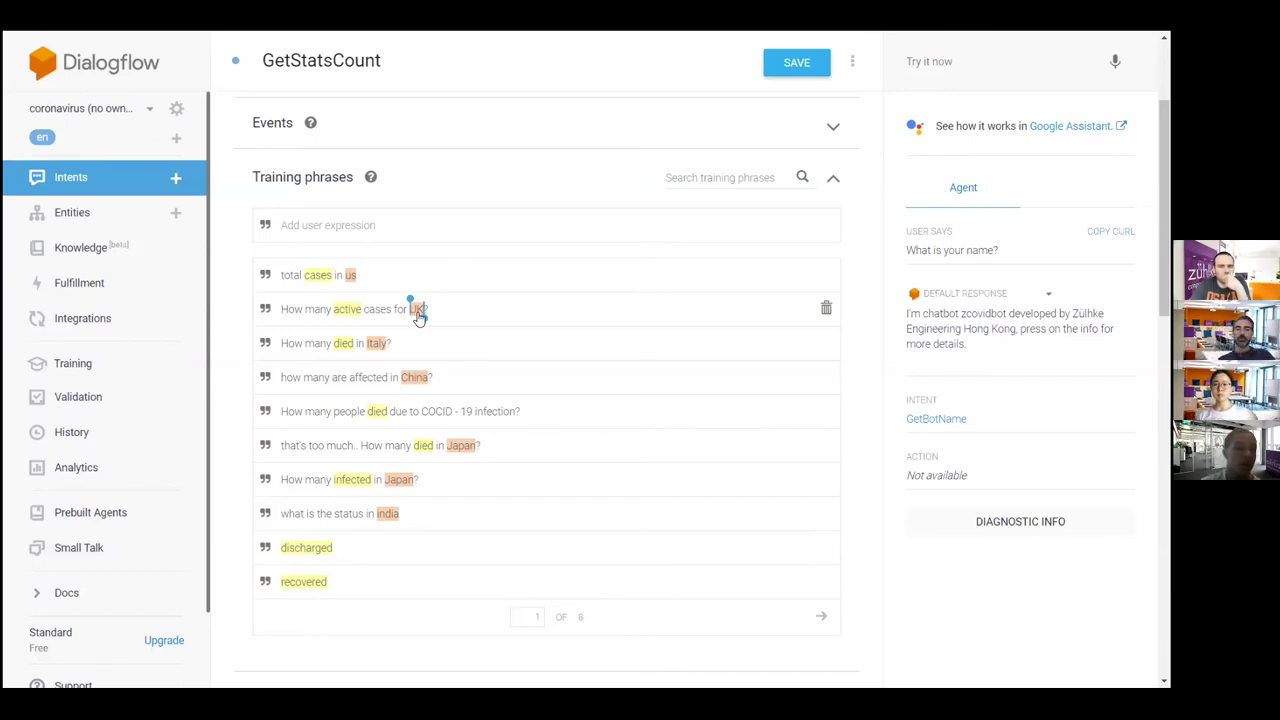
Browse the catalogue of prebuilt agents and return to the intents list
left_click(93, 514)
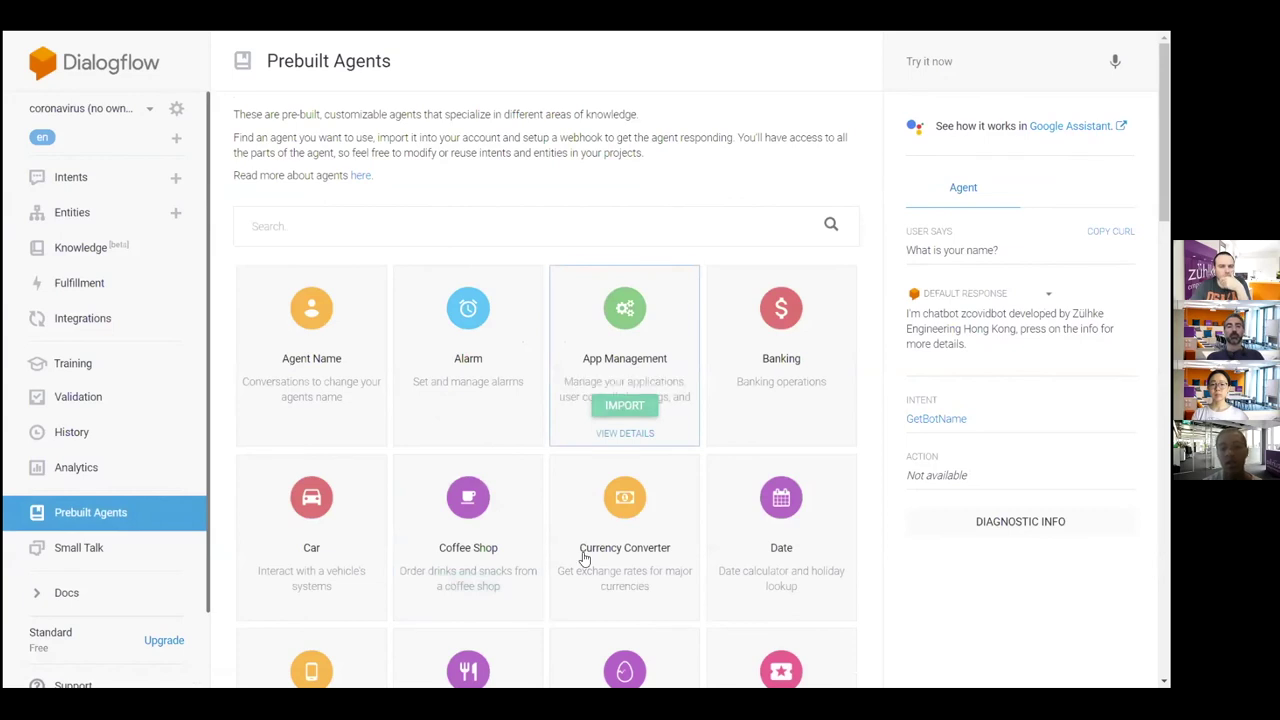
scroll(640, 480, "down", 1)
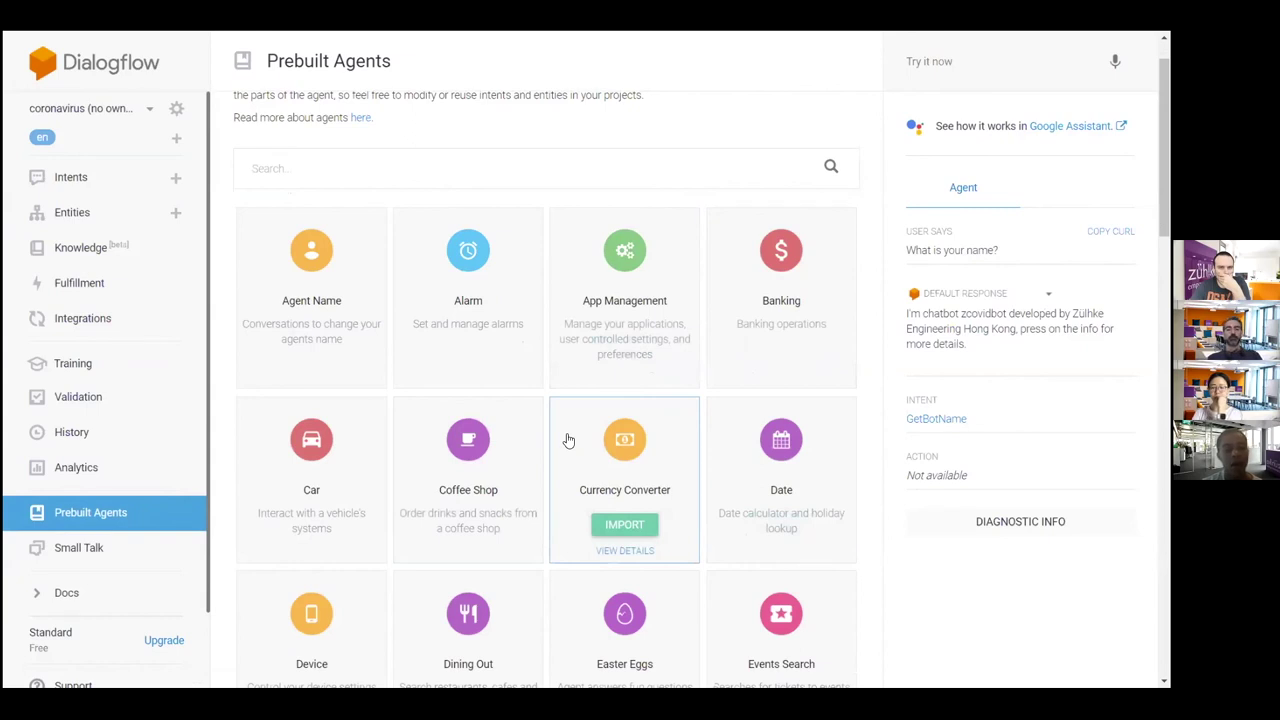
left_click(65, 175)
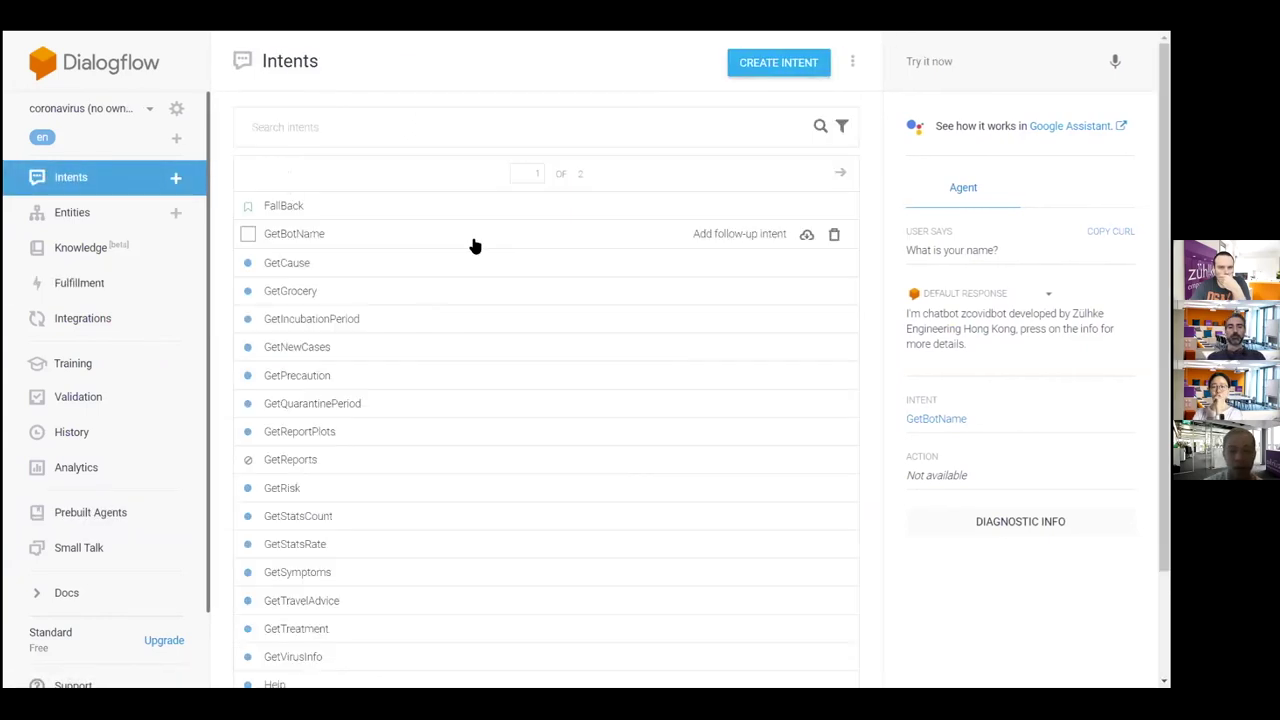
Reopen the GetStatsCount intent and inspect the annotated words "China" and "infected" in its training phrases
left_click(290, 516)
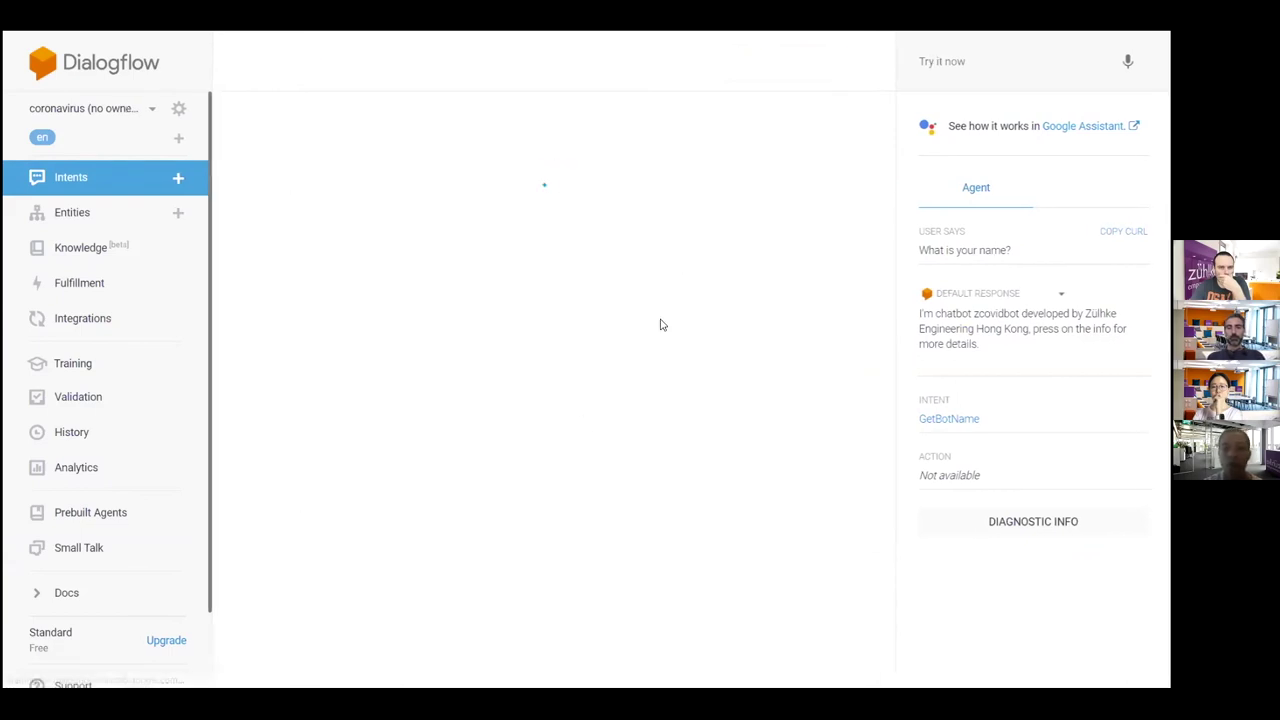
scroll(482, 460, "down", 1)
double_click(415, 459)
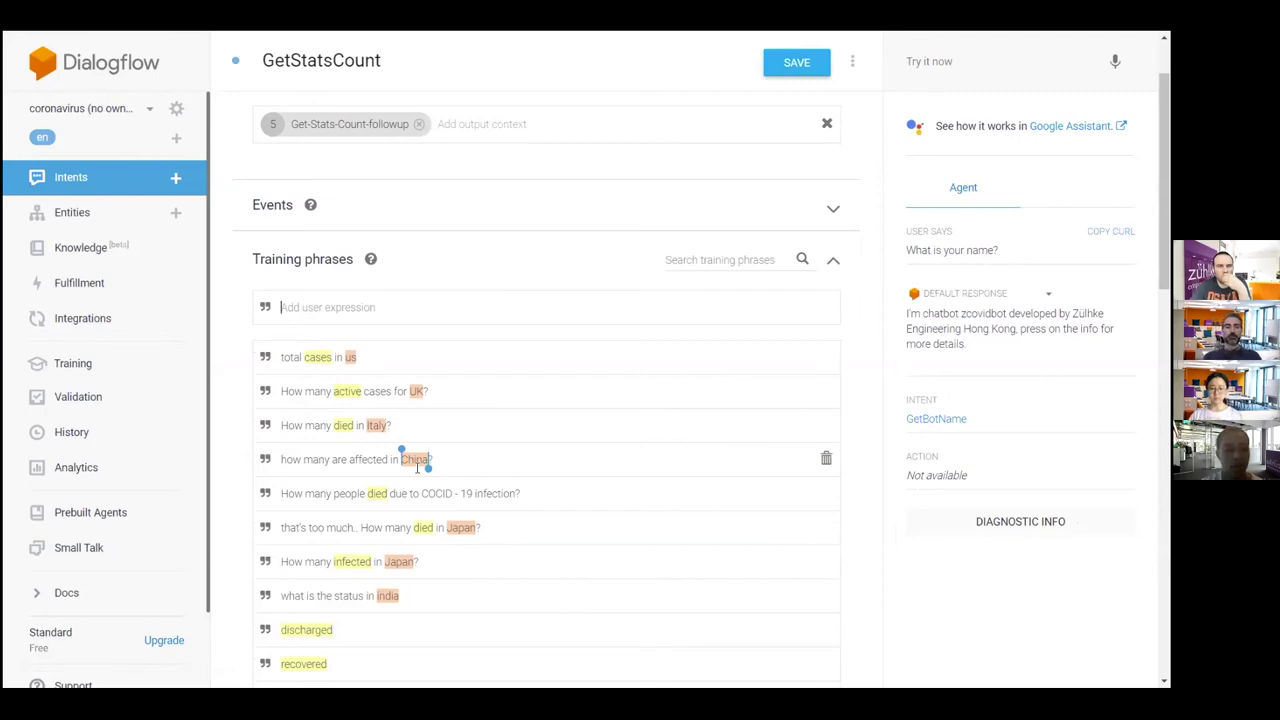
scroll(417, 466, "down", 3)
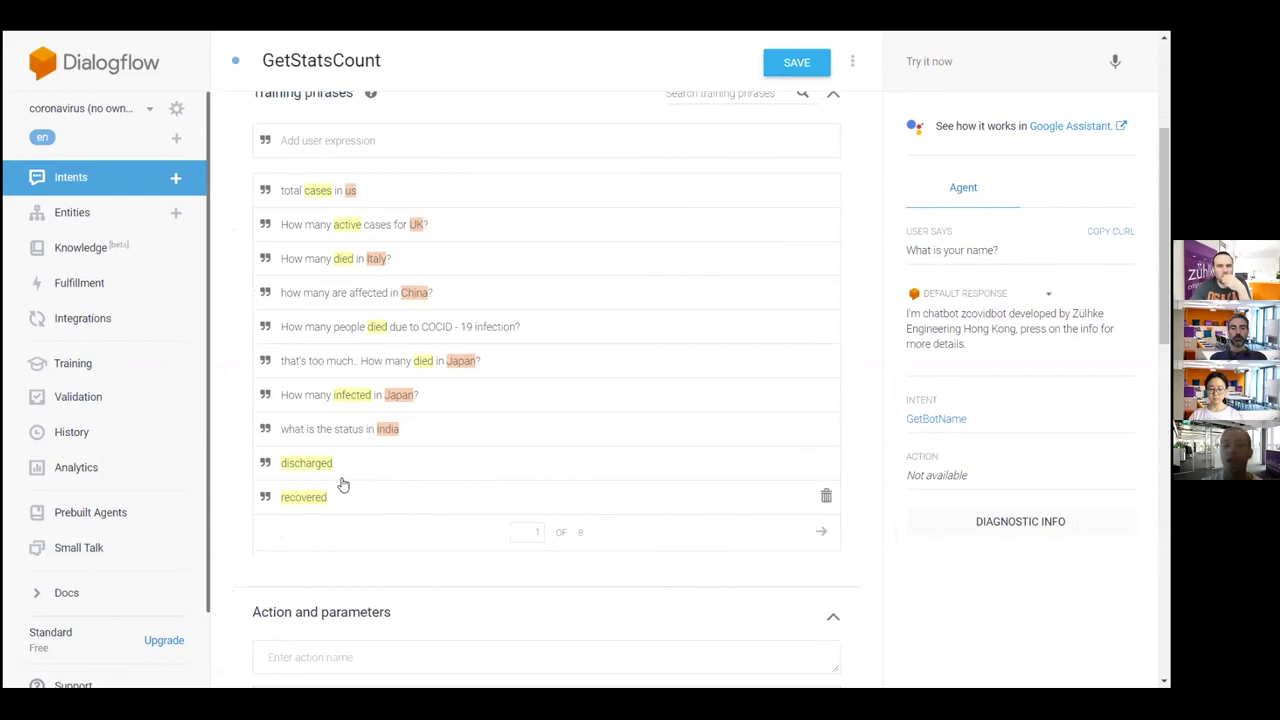
double_click(356, 396)
left_click(448, 492)
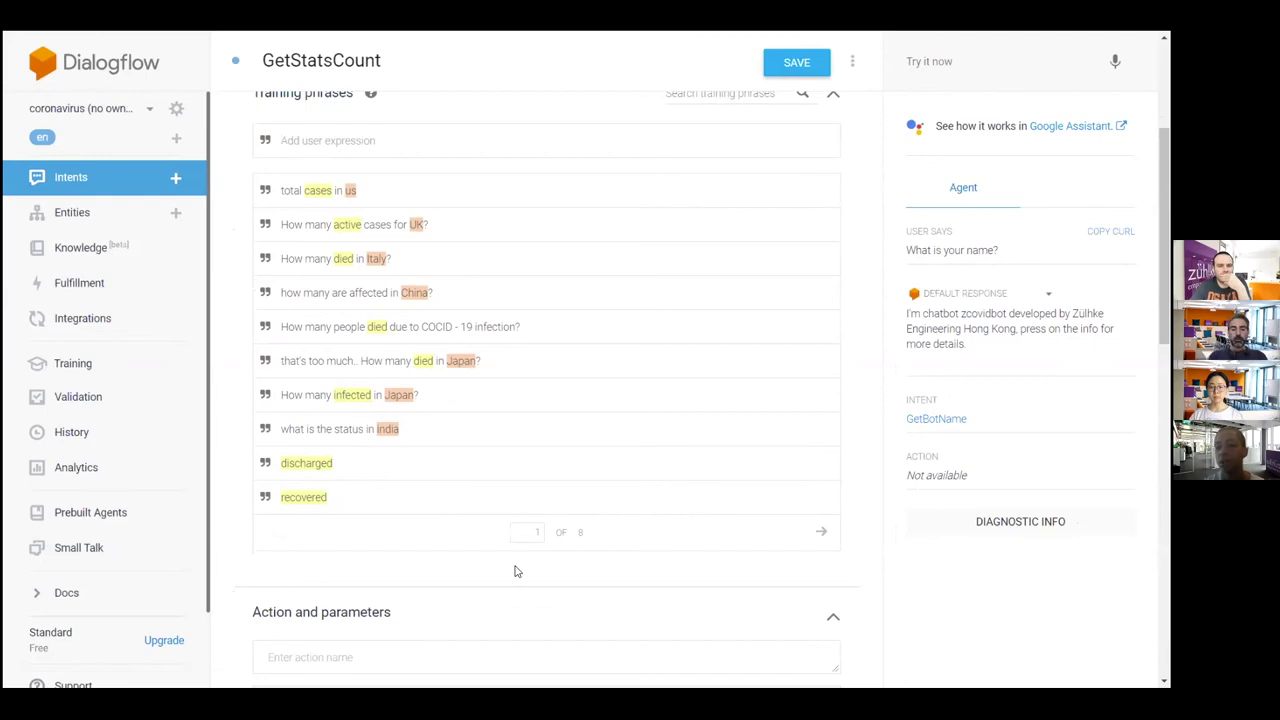
Examine the GetStatsCount intent's action and parameters table with its parameter names, entities and values
scroll(516, 571, "down", 3)
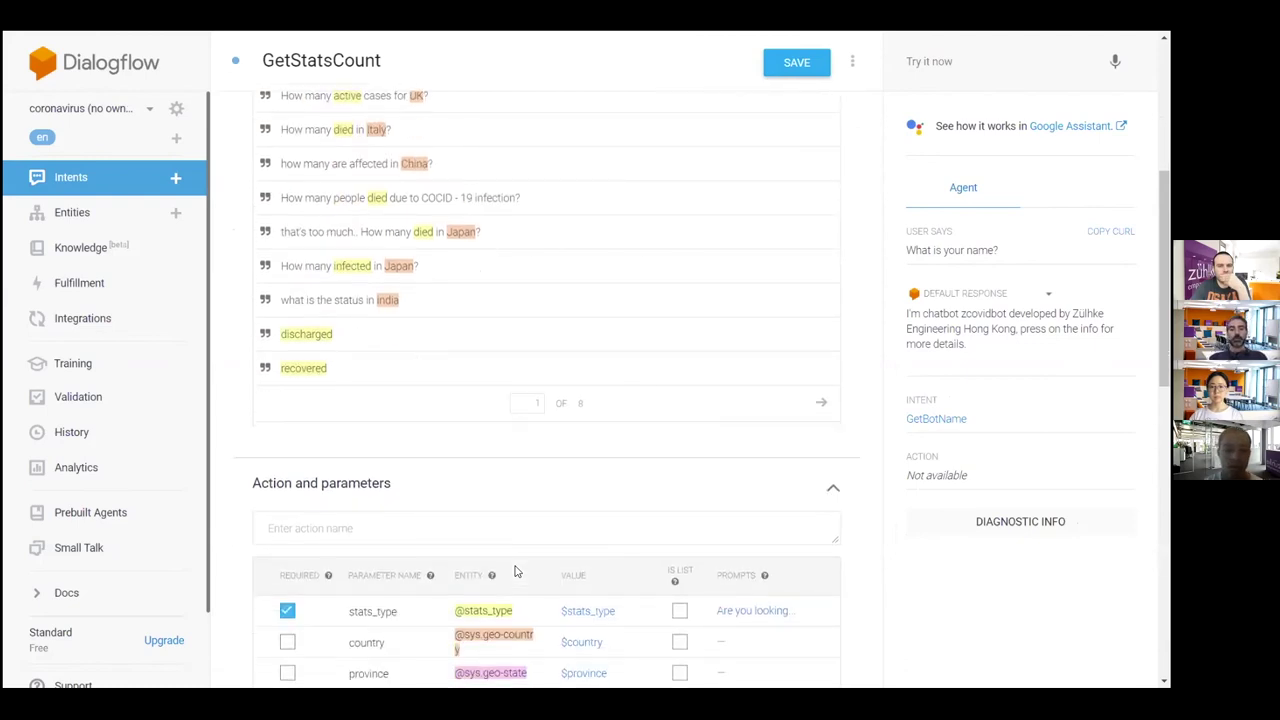
scroll(516, 571, "down", 5)
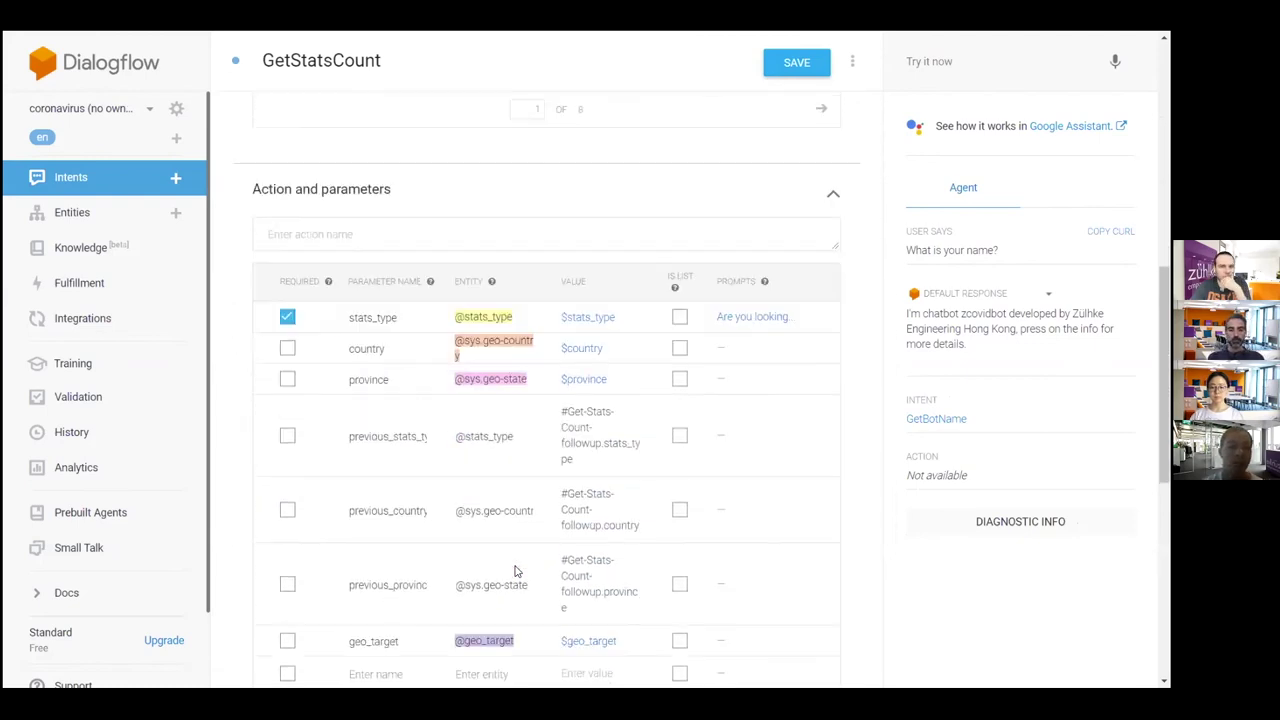
scroll(516, 571, "down", 1)
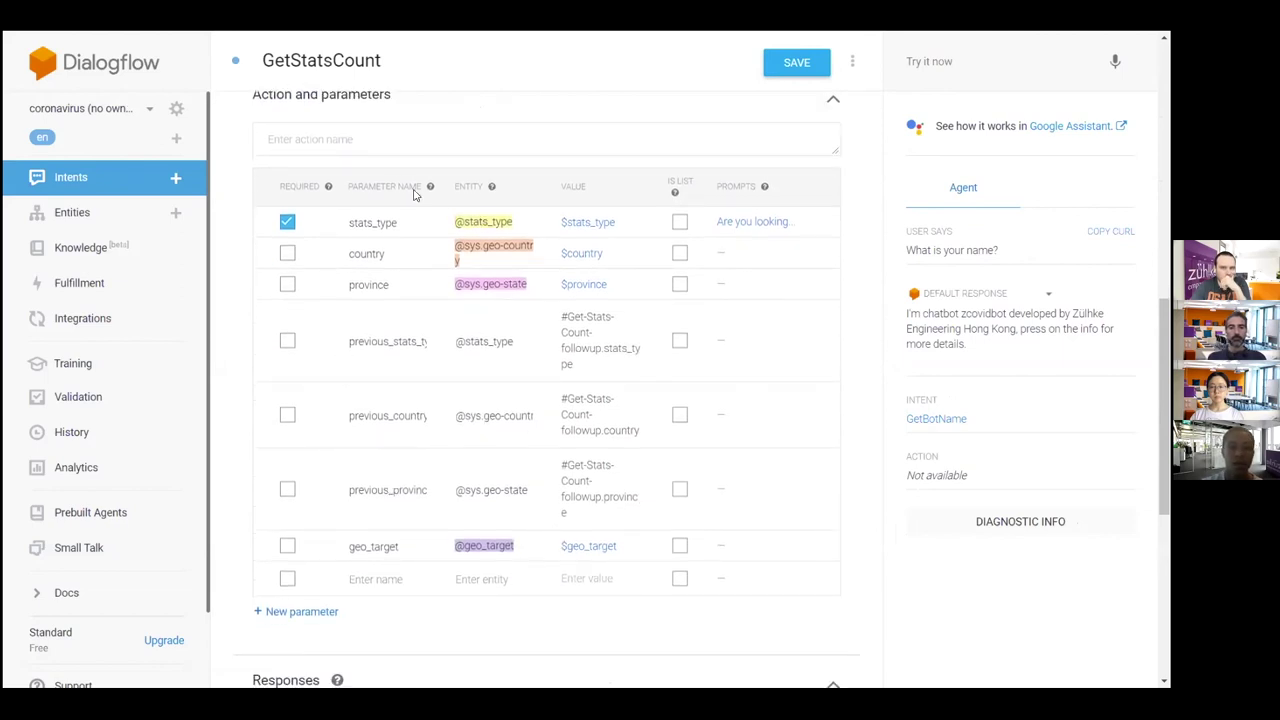
scroll(426, 160, "up", 1)
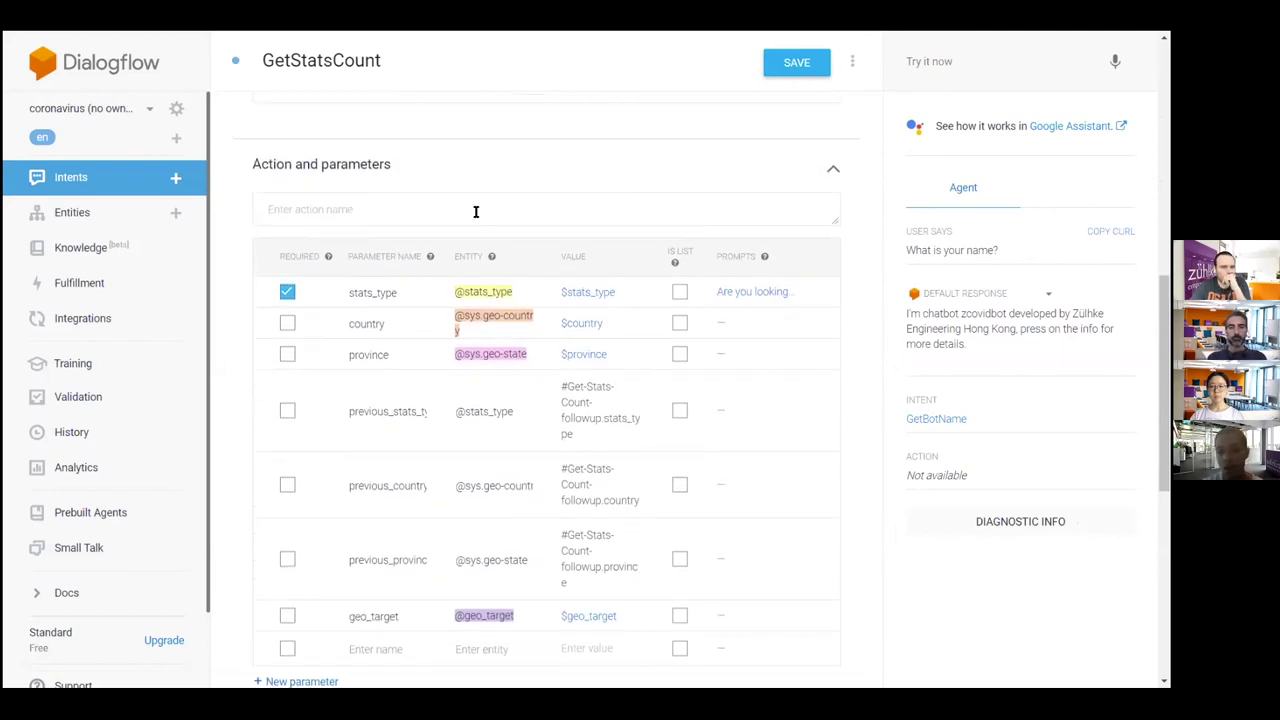
scroll(494, 300, "down", 1)
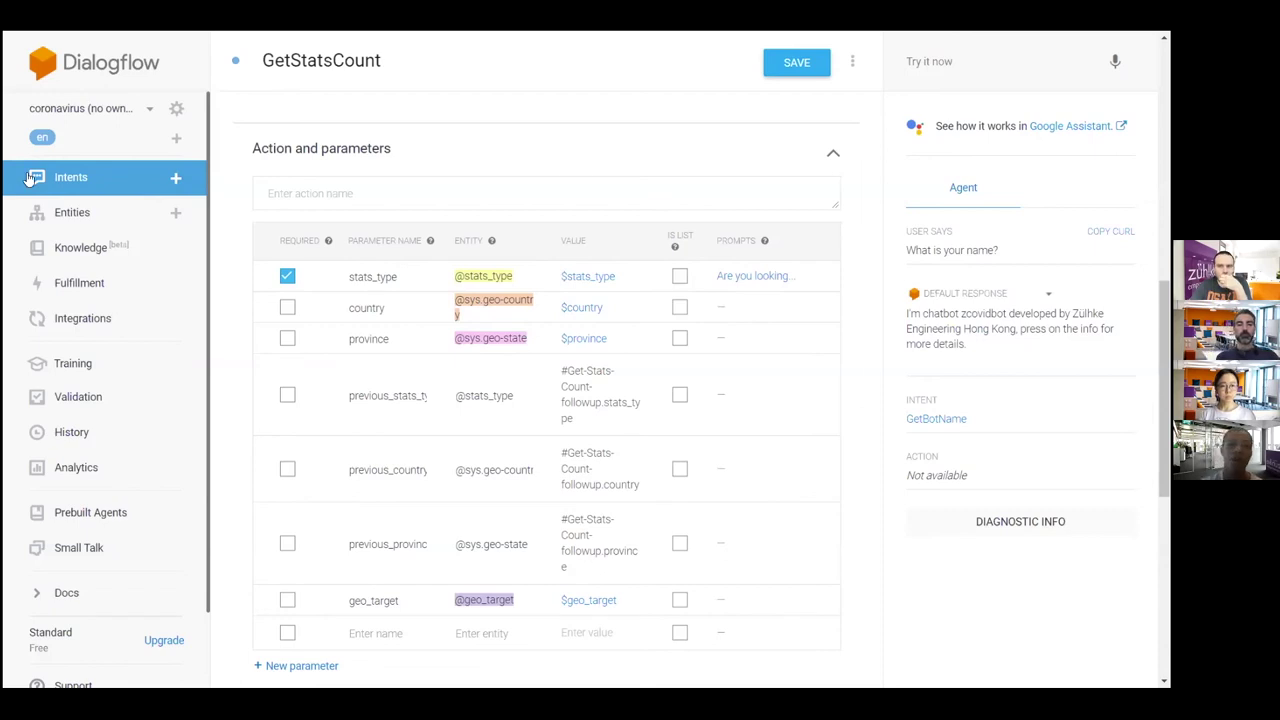
Return to the intents list and look through the agent's intents
left_click(93, 187)
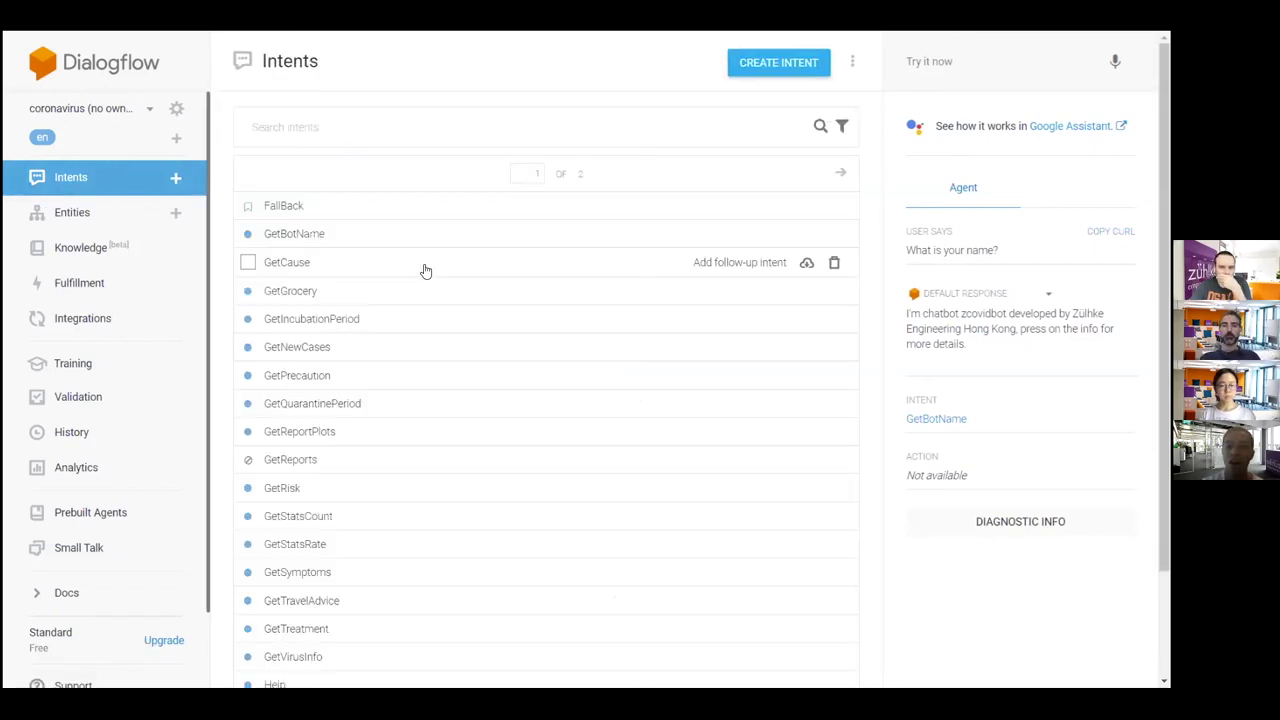
scroll(423, 271, "down", 1)
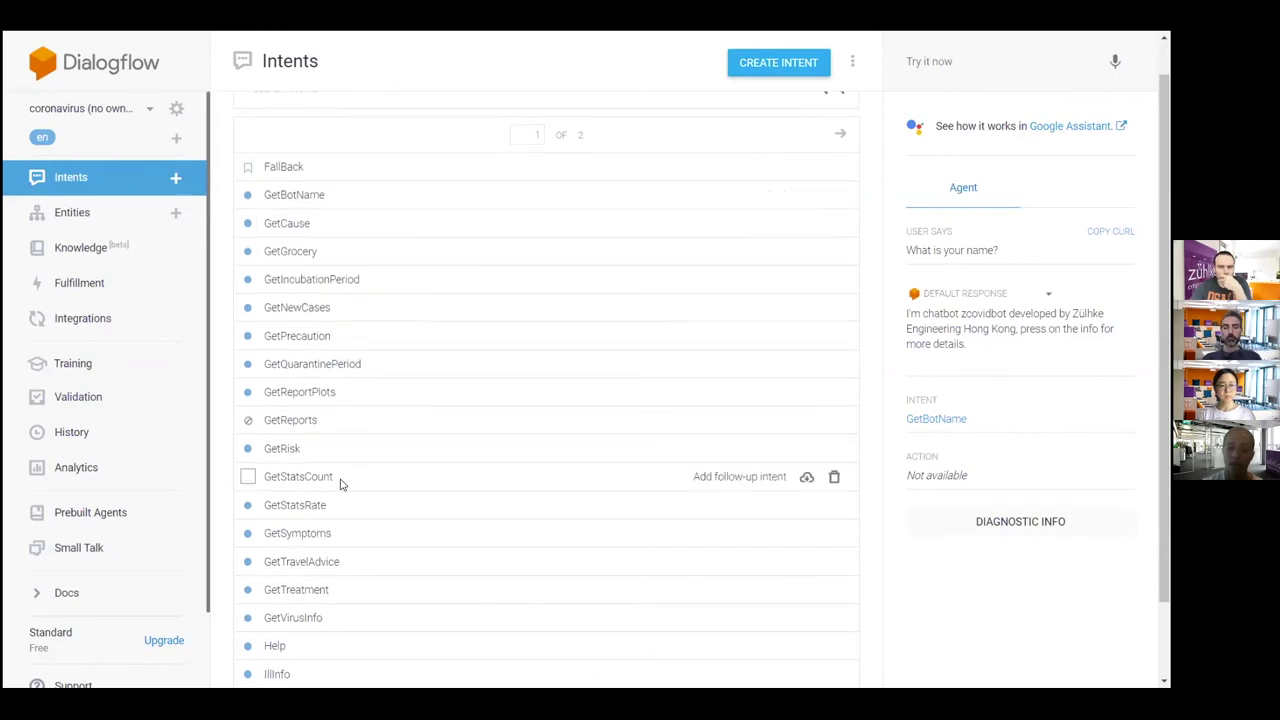
scroll(340, 484, "down", 2)
scroll(340, 486, "up", 3)
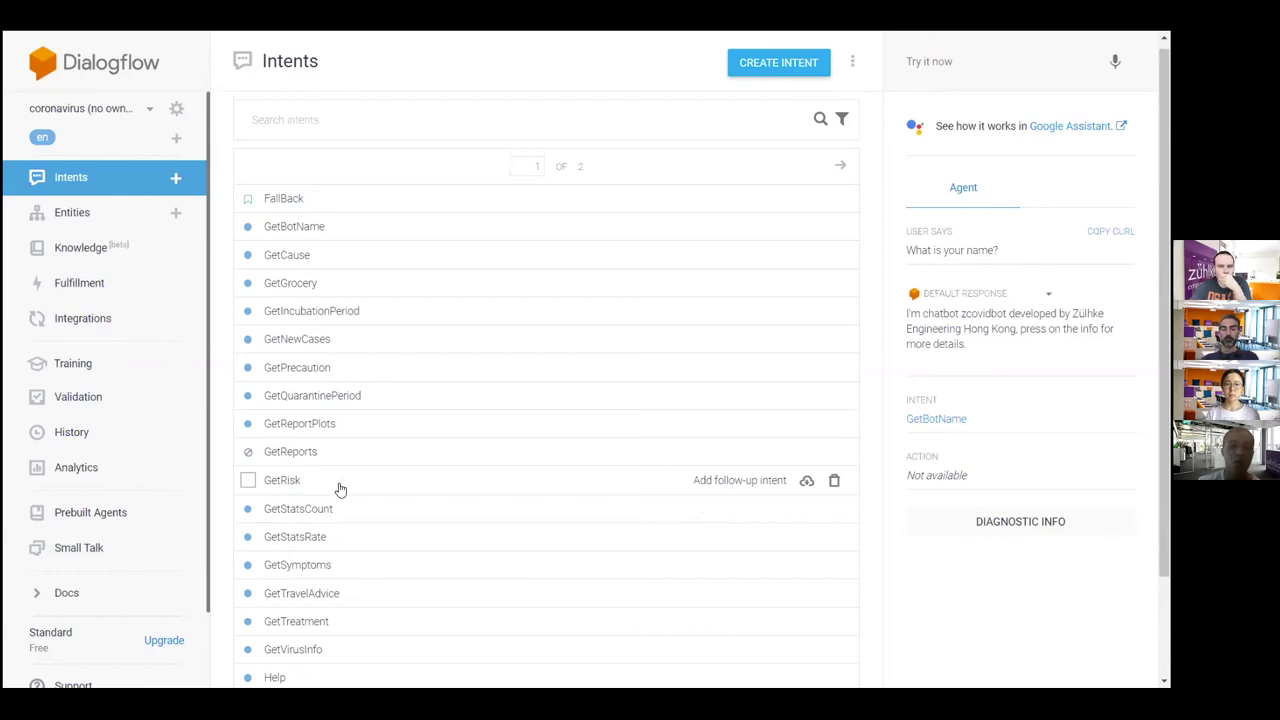
scroll(340, 489, "up", 1)
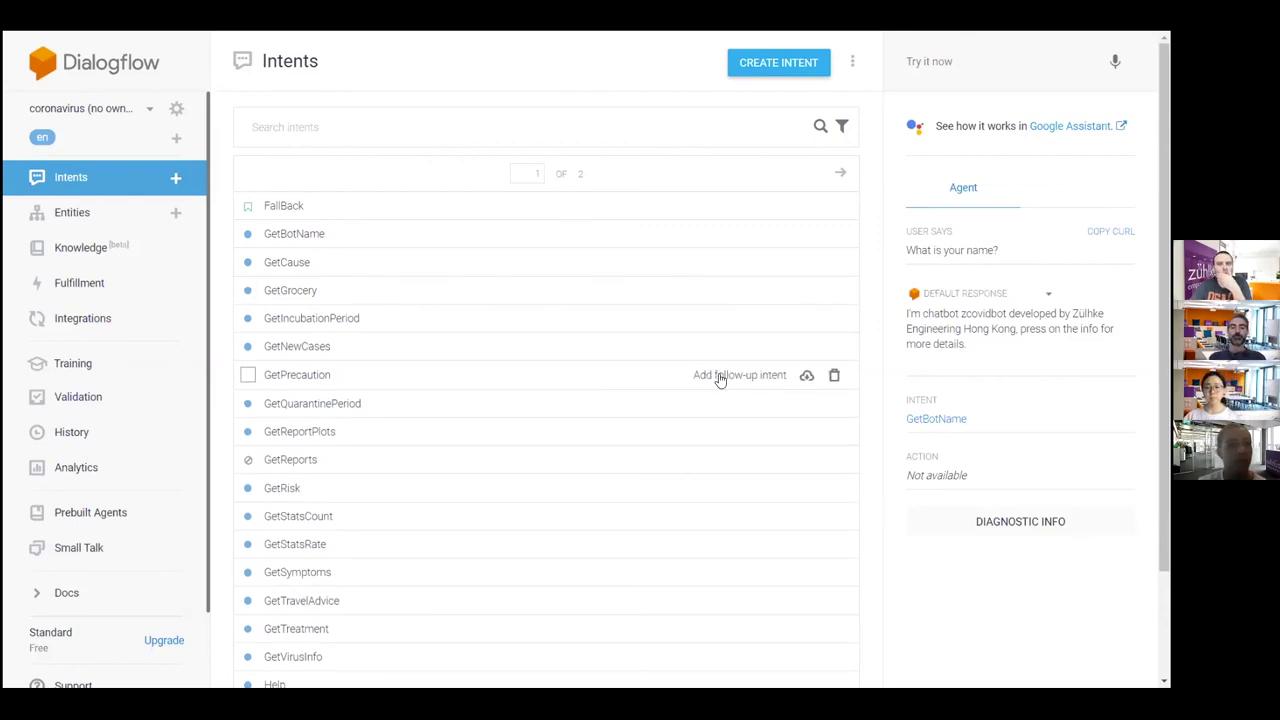
Leave full screen, switch to the Coronabot - Webinar presentation in PowerPoint, and present it from slide 27, advancing to slide 28
key("F11")
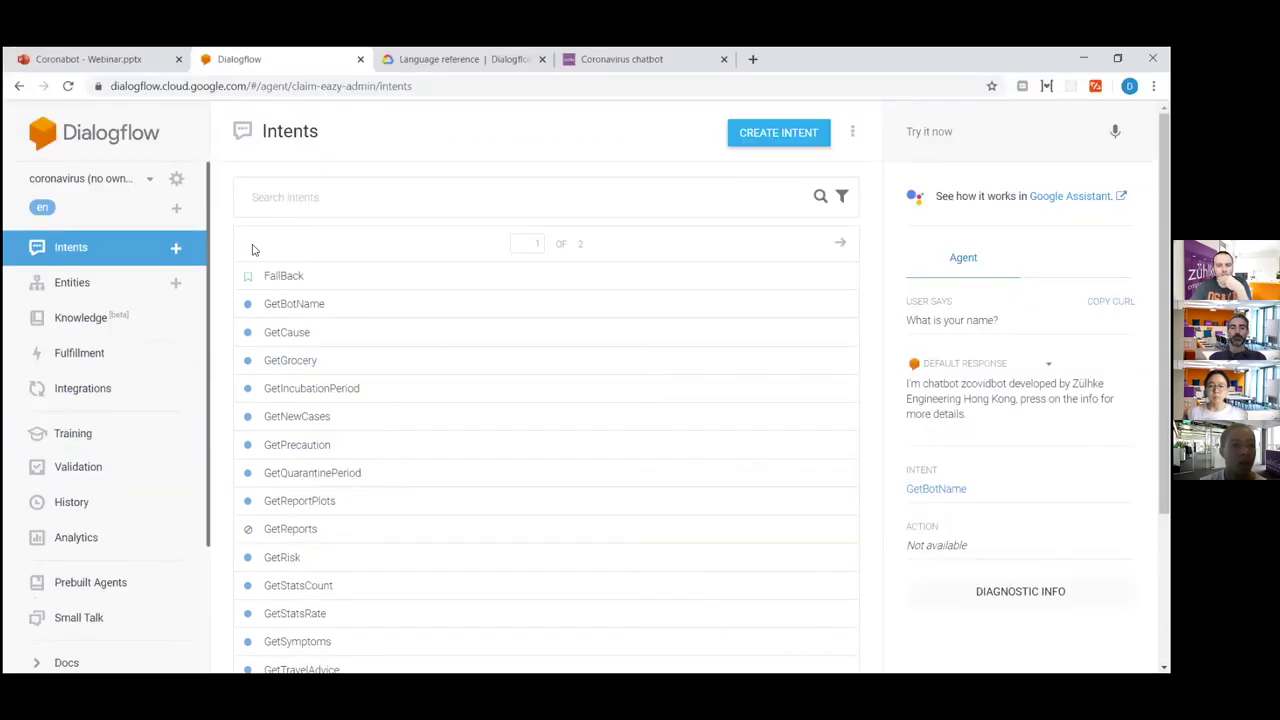
left_click(138, 58)
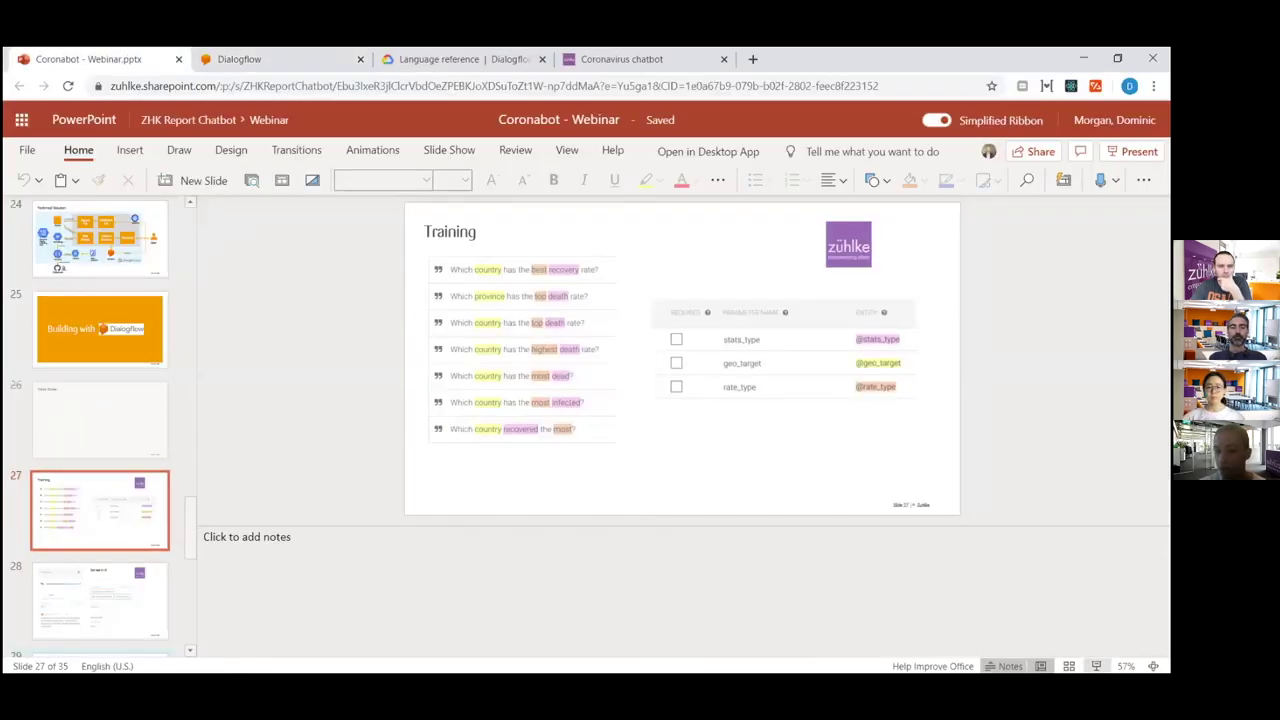
left_click(1096, 666)
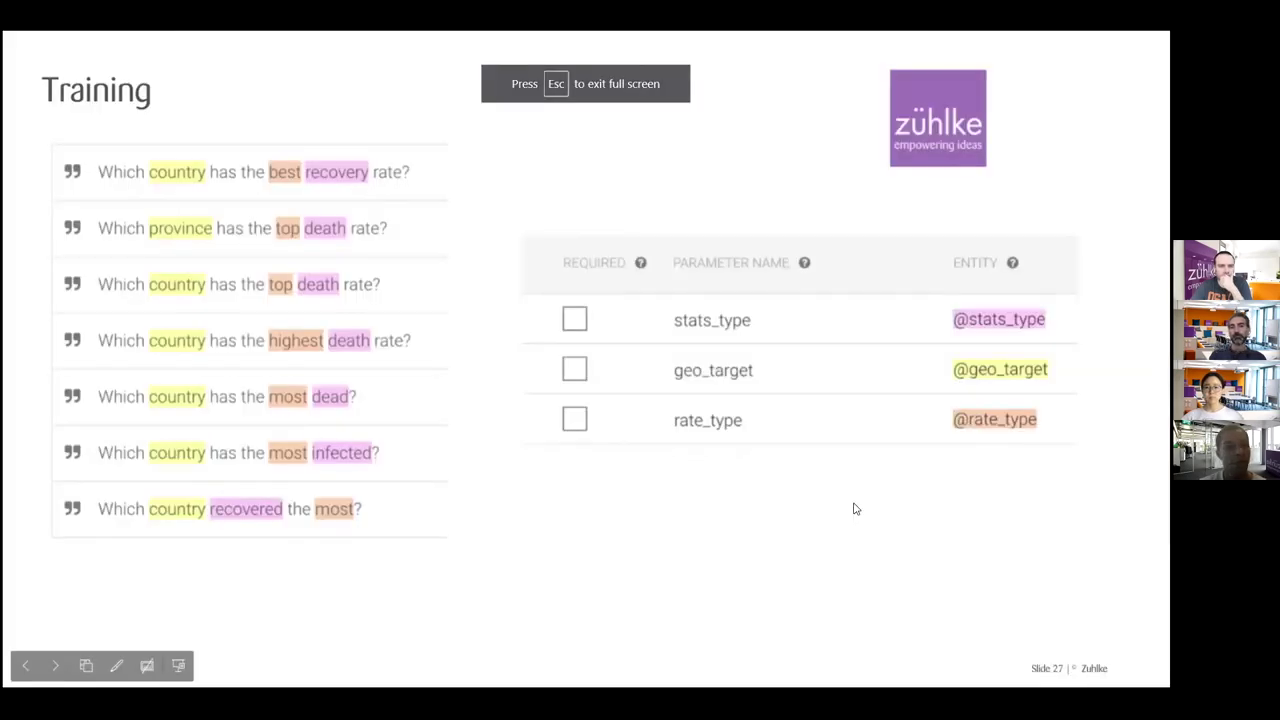
left_click(853, 509)
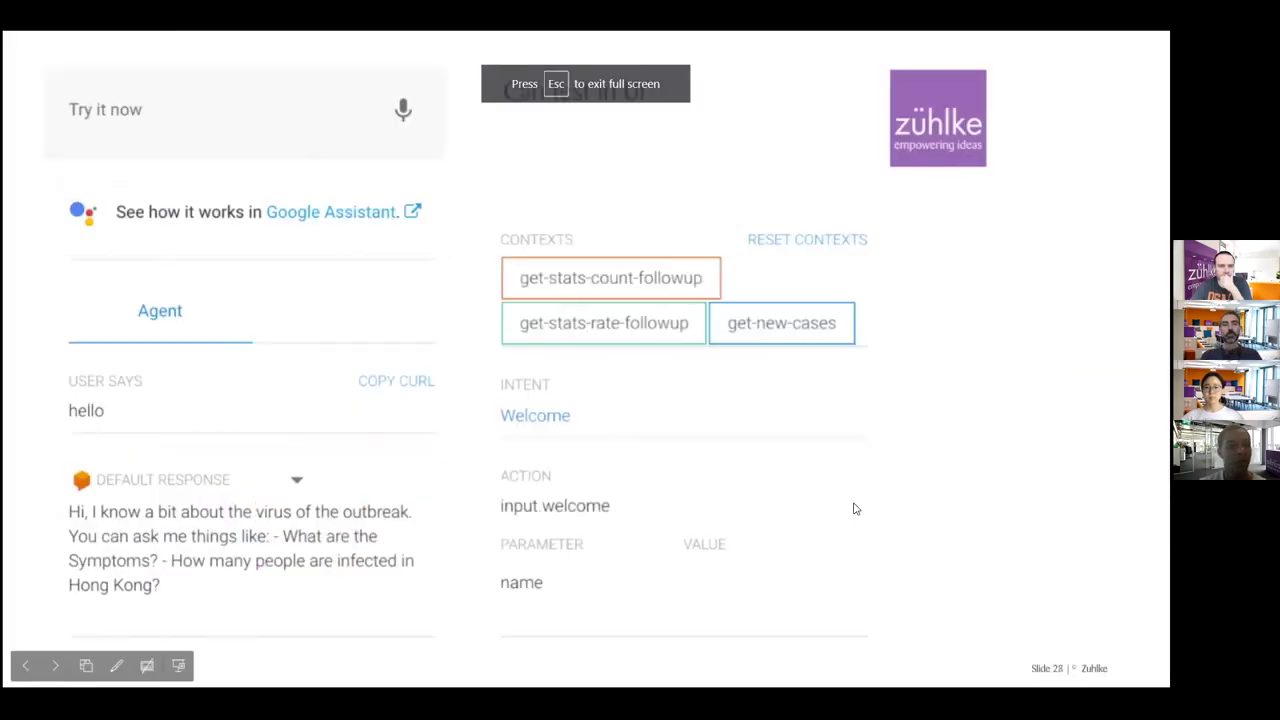